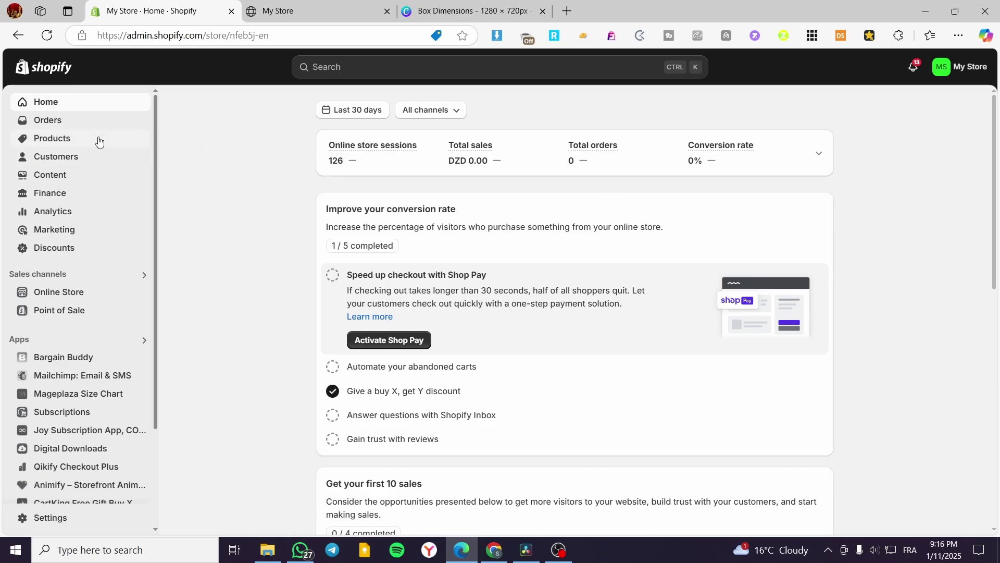
# Confirm the Orders list is empty, then bring up the storefront's Premium Cat Food product page
pyautogui.click(62, 123)
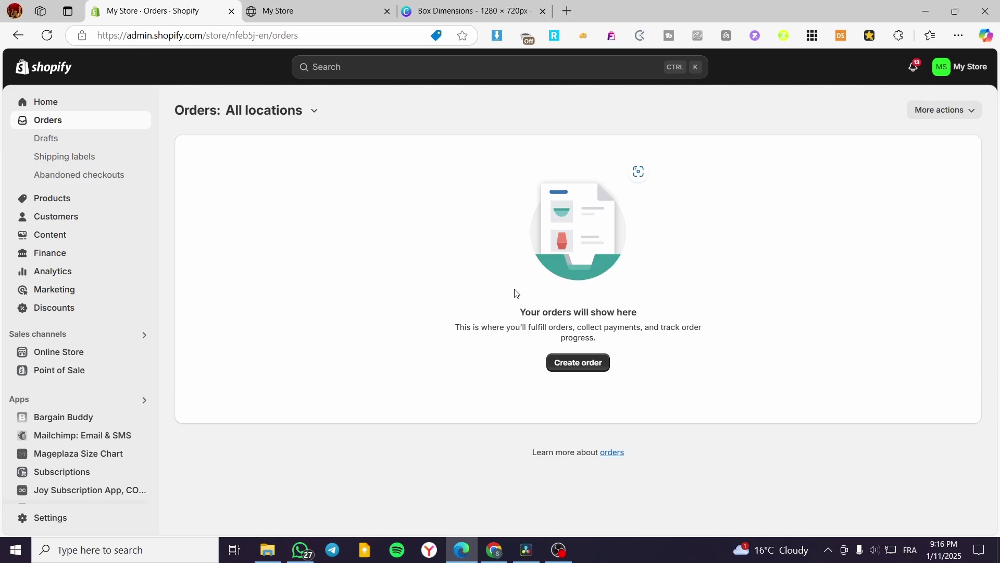
pyautogui.click(284, 11)
pyautogui.scroll(-7, 630, 385)
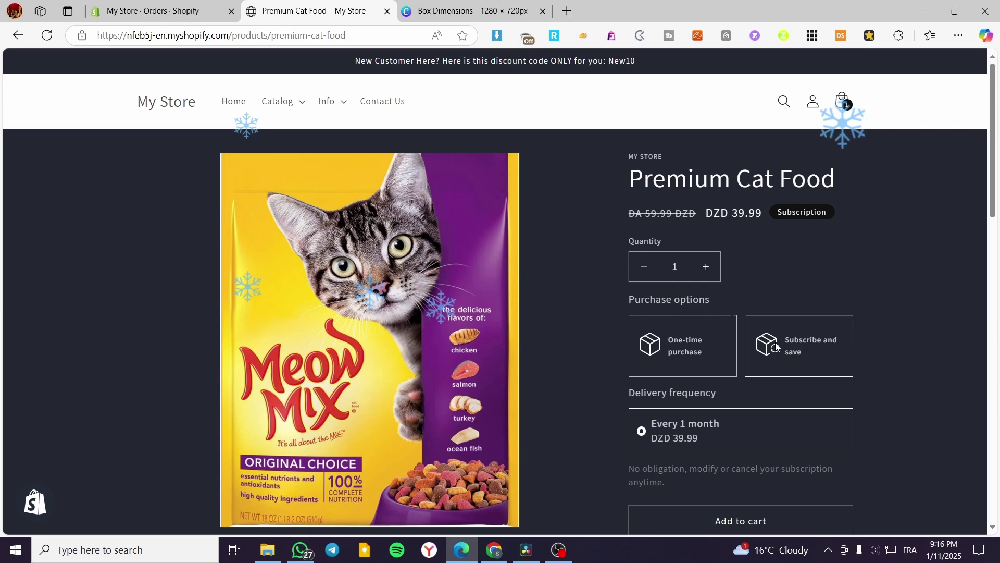
# Buy Premium Cat Food now and autofill the delivery details from a saved address
pyautogui.scroll(-2, 842, 365)
pyautogui.click(762, 435)
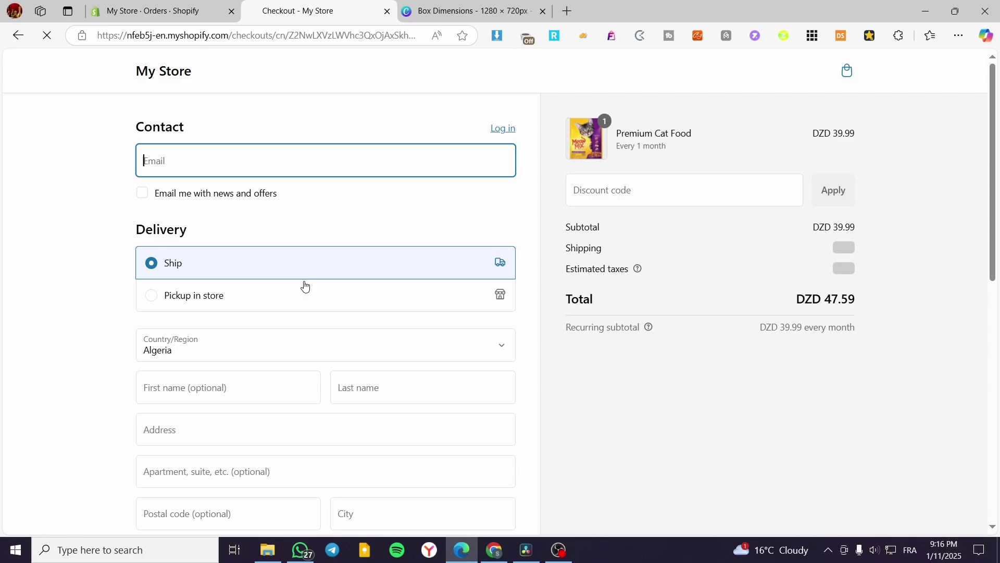
pyautogui.scroll(-3, 307, 287)
pyautogui.click(227, 262)
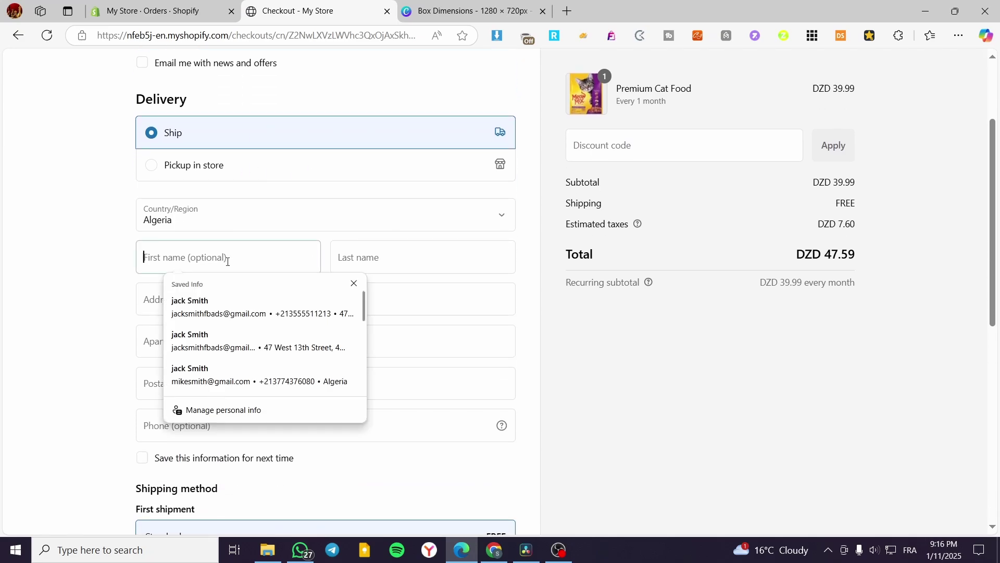
pyautogui.click(233, 298)
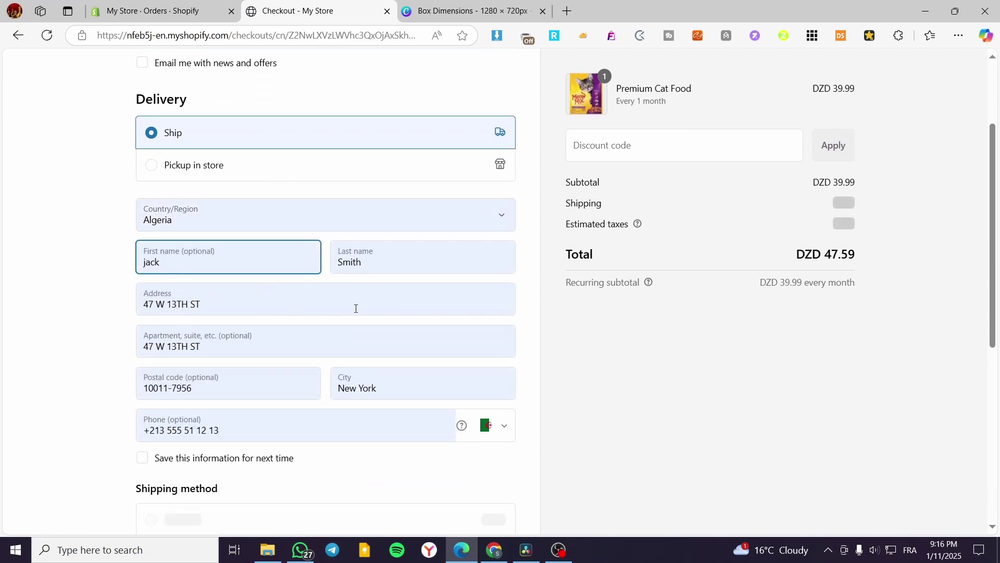
# Review the shipping and payment sections of checkout, where payments are unavailable
pyautogui.scroll(-4, 356, 308)
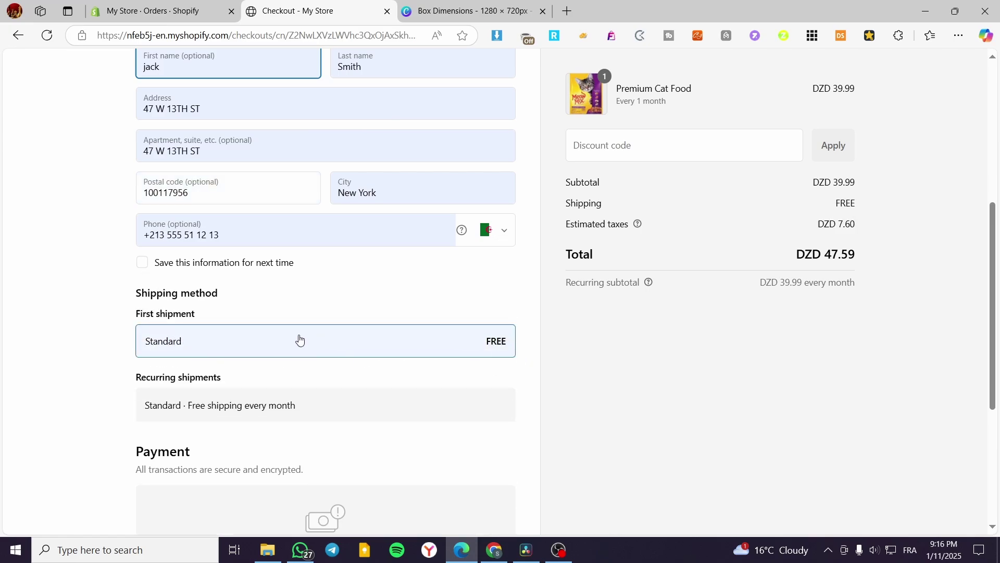
pyautogui.scroll(-4, 148, 333)
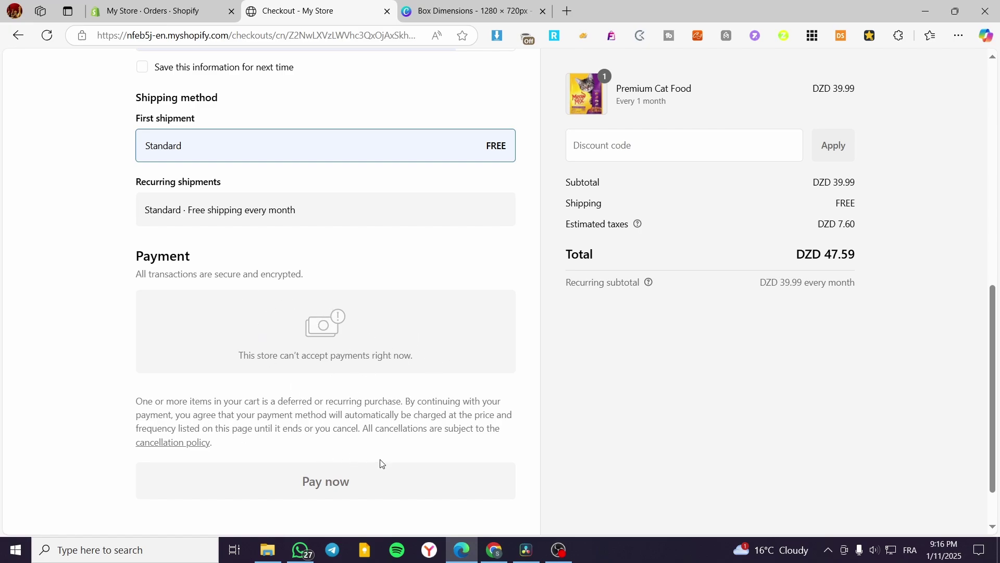
pyautogui.scroll(1, 313, 448)
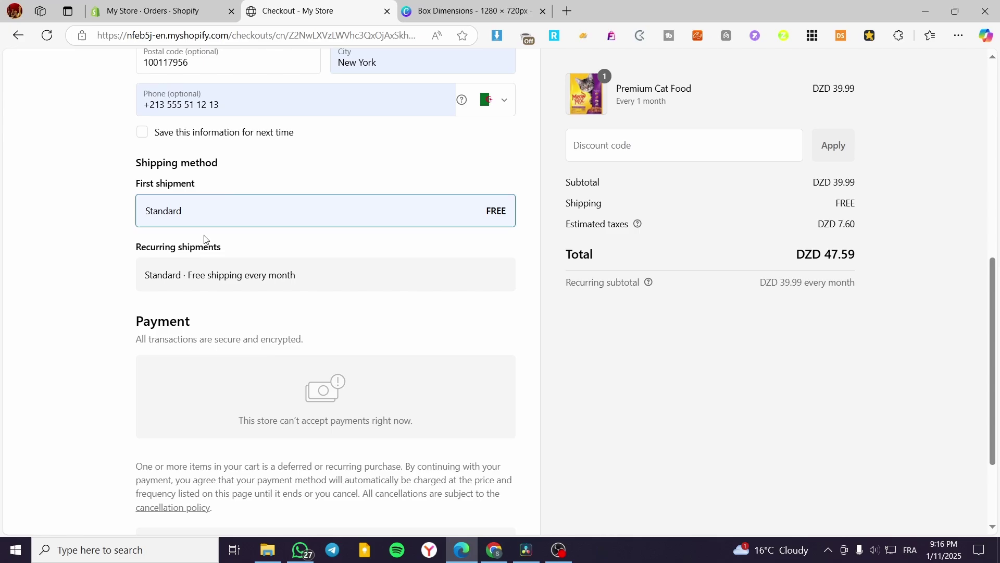
pyautogui.scroll(5, 255, 271)
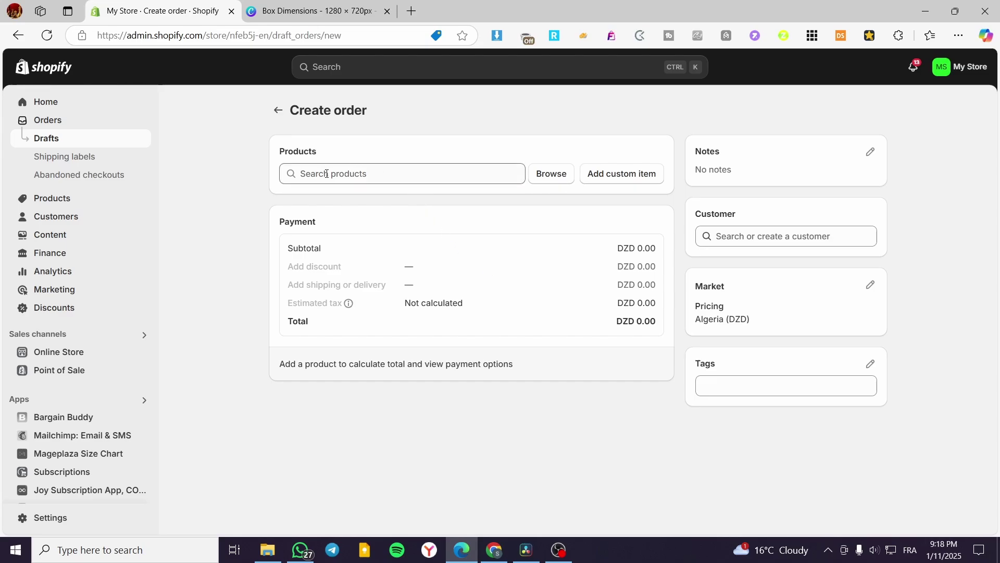
# Add one Premium Cat Food from Popular products to draft #D3 and start marking DZD 39.99 paid
pyautogui.click(345, 176)
pyautogui.click(562, 178)
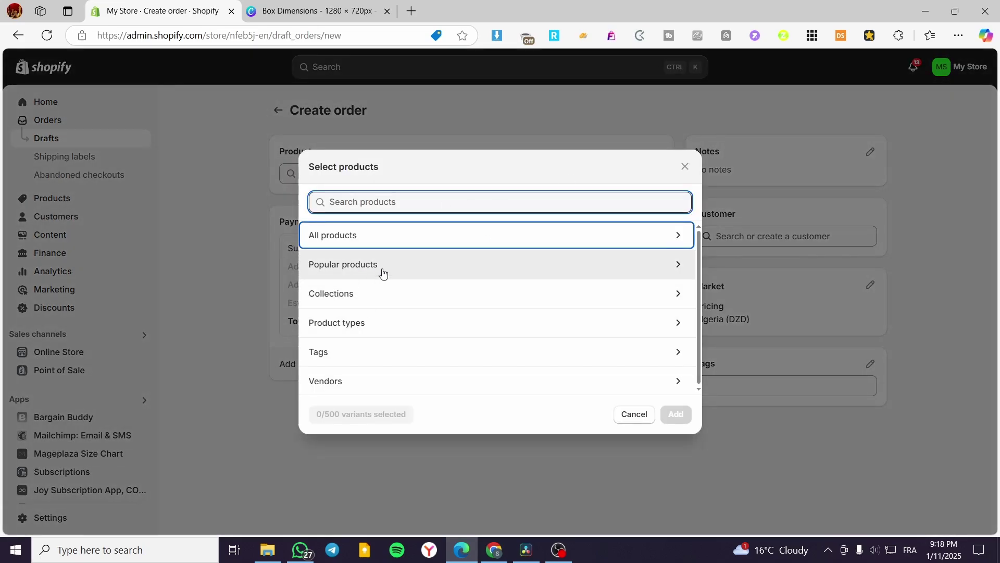
pyautogui.click(403, 268)
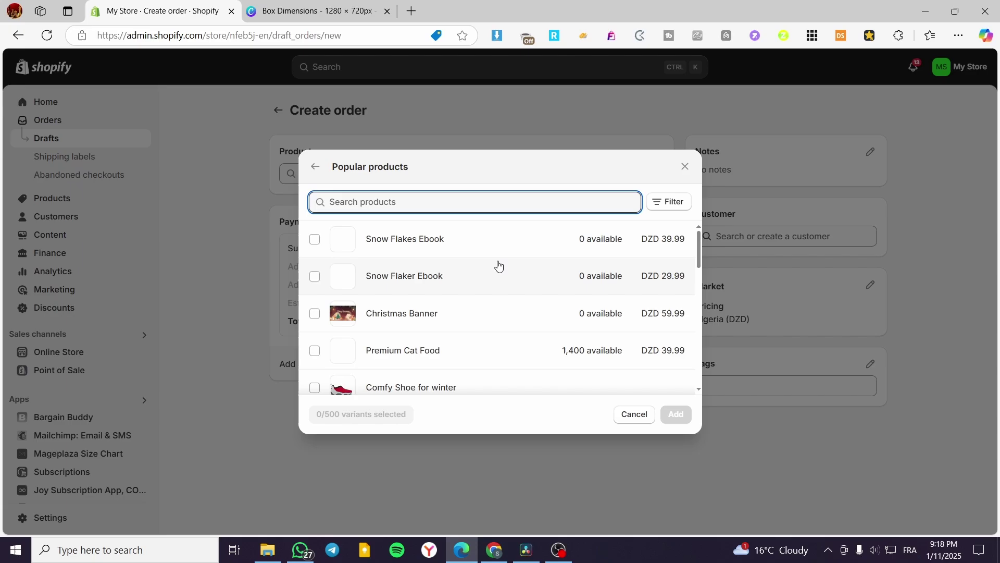
pyautogui.scroll(-3, 464, 279)
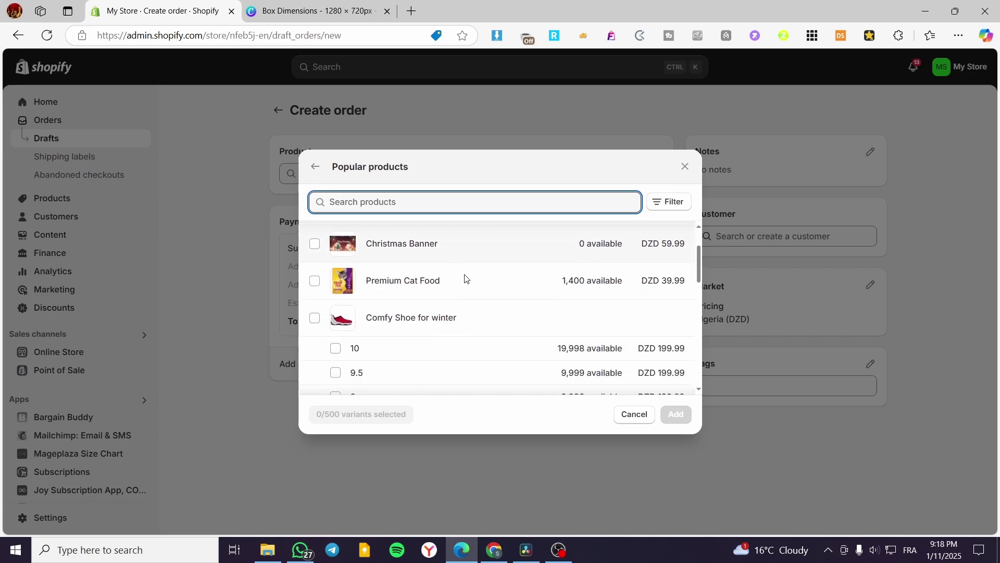
pyautogui.scroll(1, 373, 277)
pyautogui.click(314, 285)
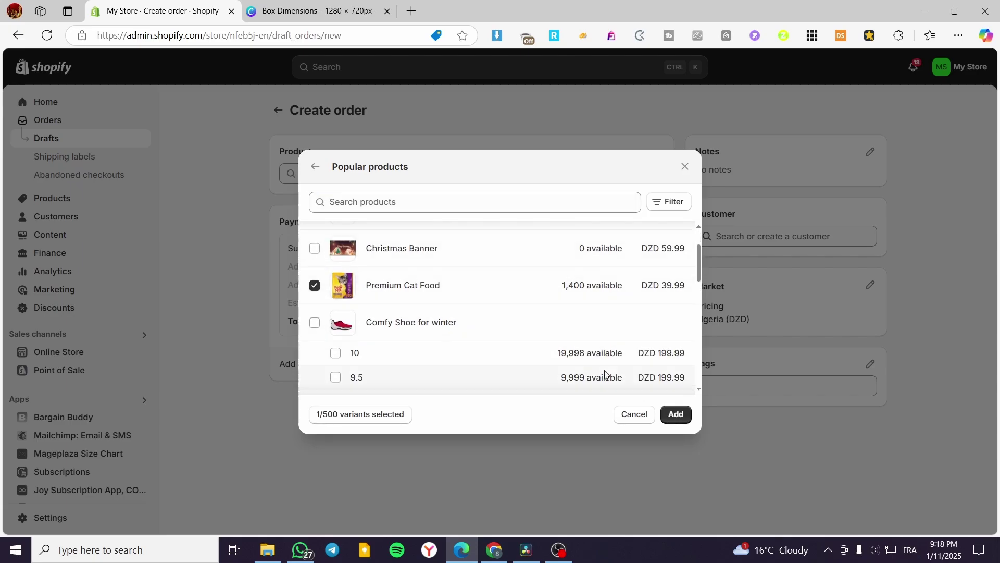
pyautogui.click(676, 415)
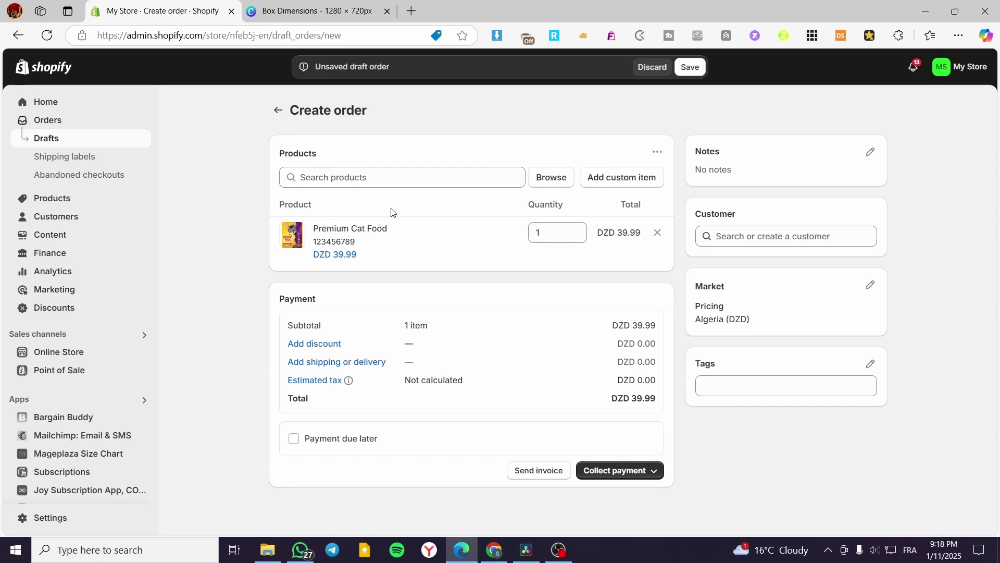
pyautogui.click(655, 475)
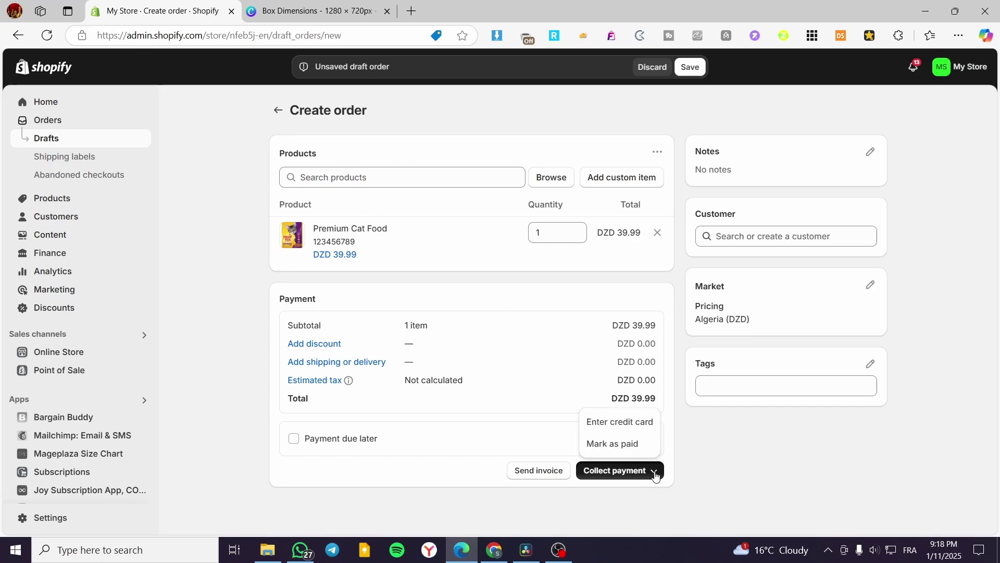
pyautogui.click(611, 444)
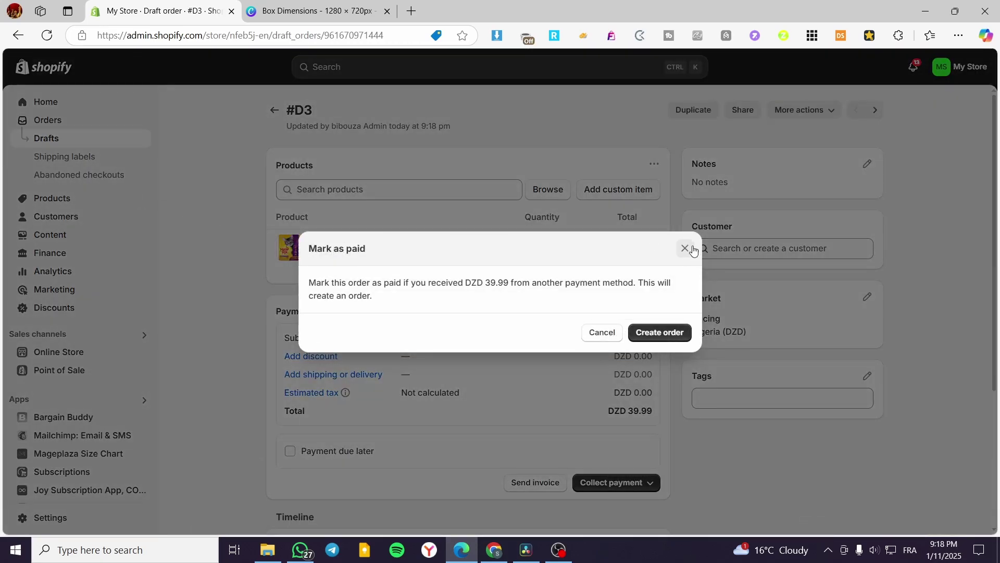
# Confirm payment to create order #1001, then fulfill its Premium Cat Food item as #1001-F1
pyautogui.click(678, 334)
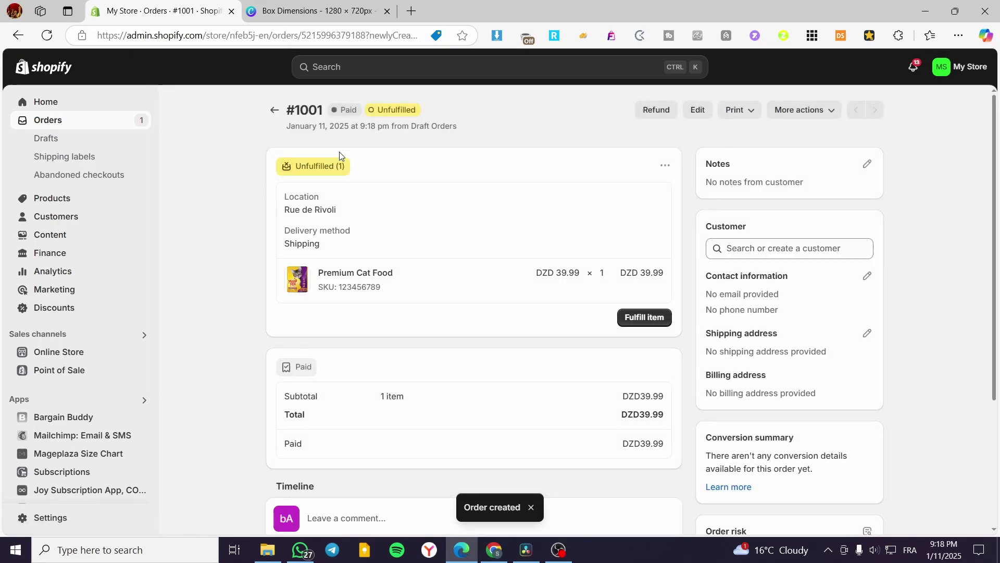
pyautogui.scroll(-3, 521, 313)
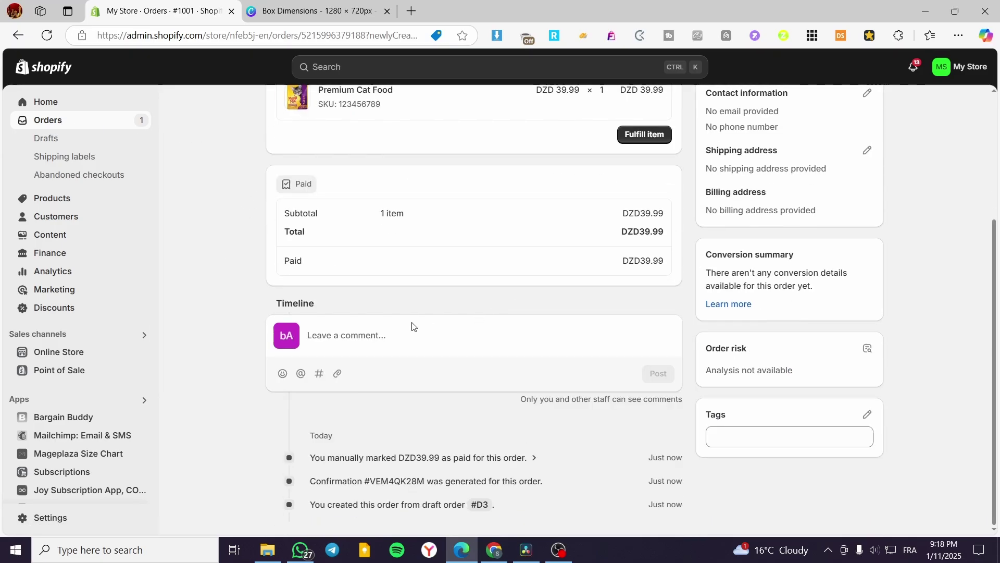
pyautogui.scroll(3, 261, 335)
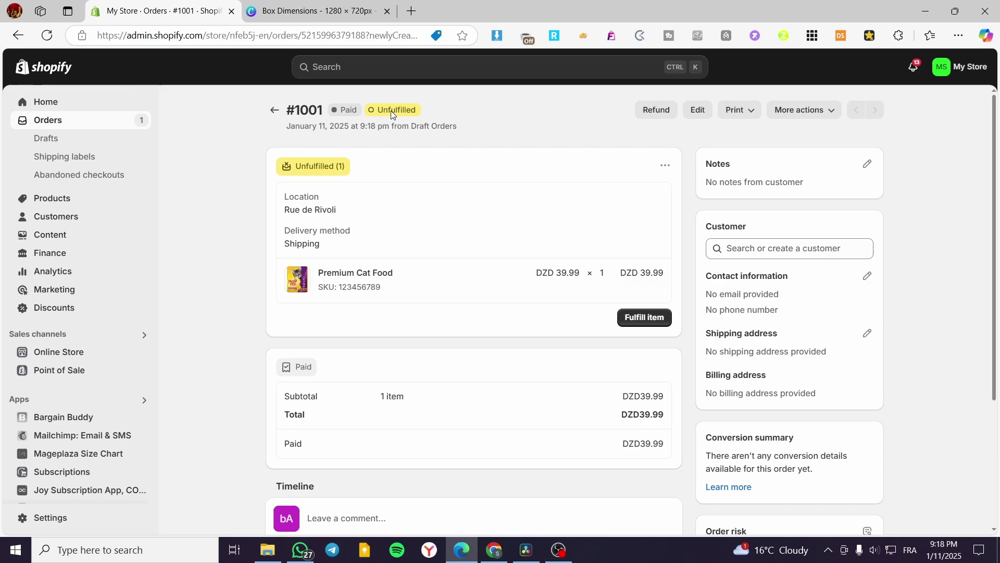
pyautogui.click(644, 316)
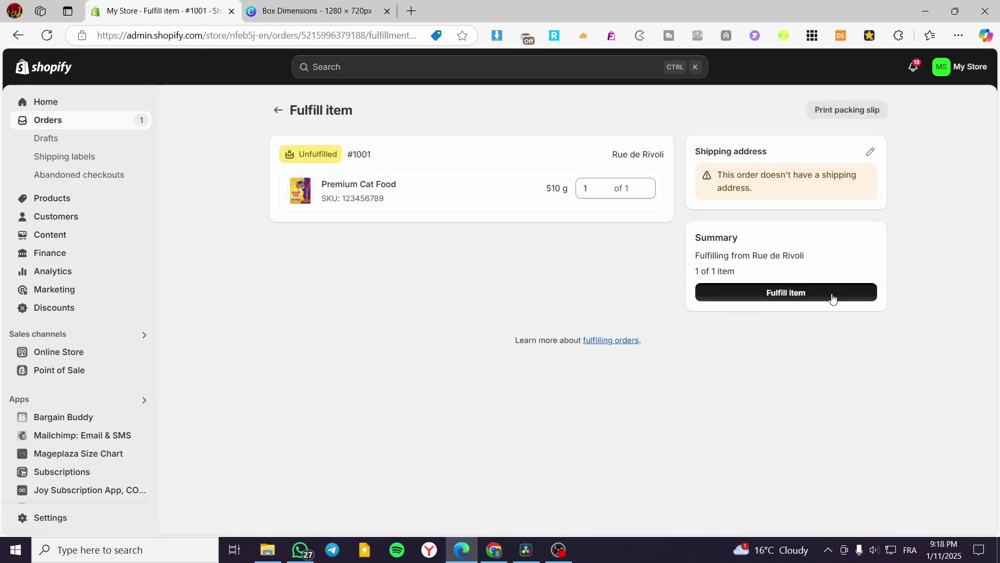
pyautogui.click(827, 290)
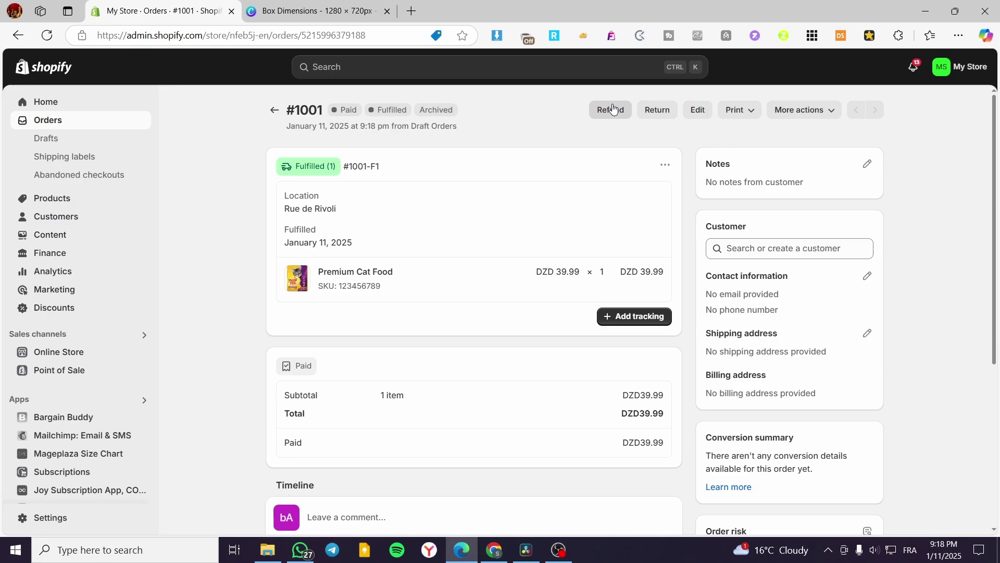
# Preview the full order #1001 page and send it to the printer
pyautogui.click(756, 115)
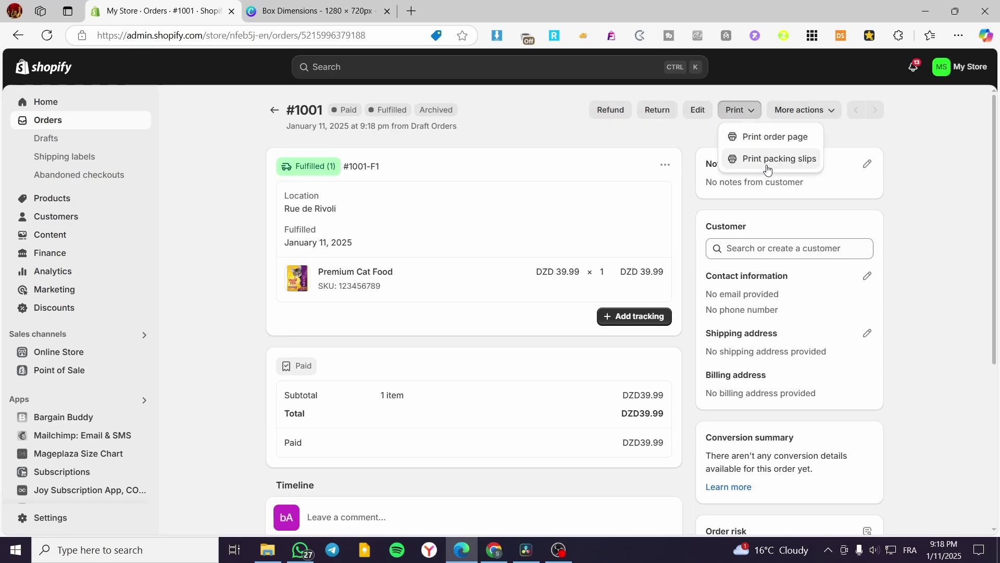
pyautogui.click(765, 142)
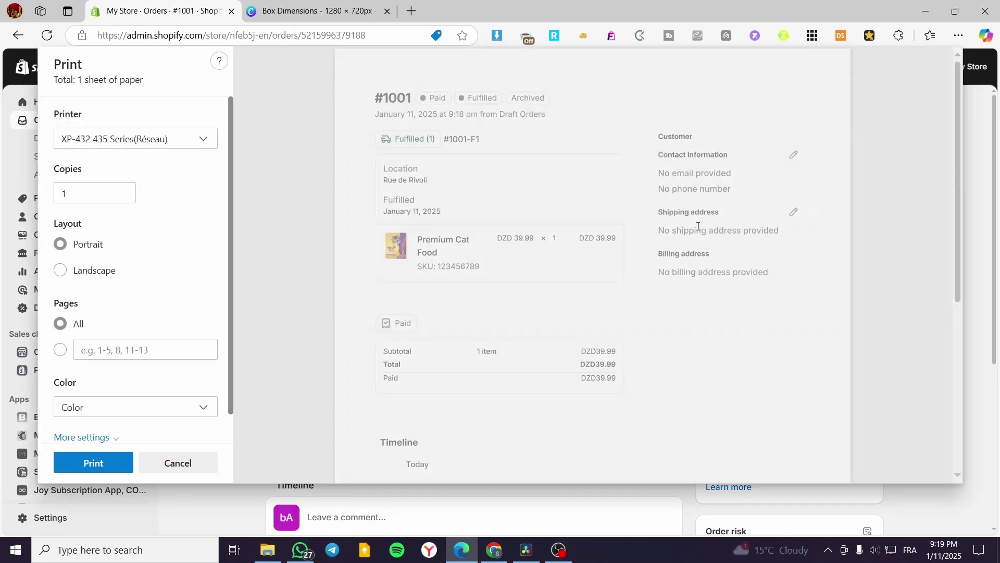
pyautogui.scroll(-3, 558, 212)
pyautogui.scroll(3, 532, 207)
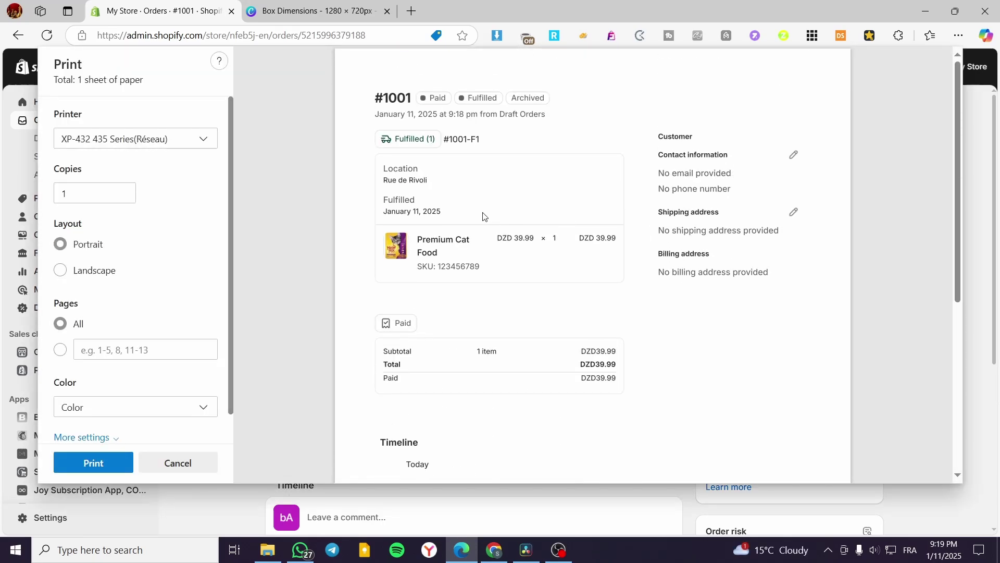
pyautogui.scroll(-3, 586, 205)
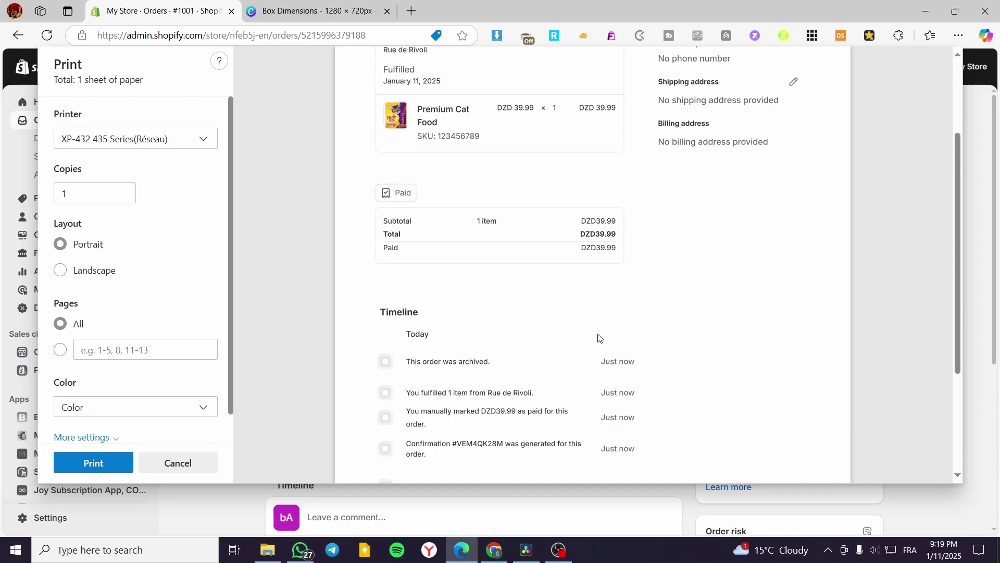
pyautogui.scroll(-3, 568, 355)
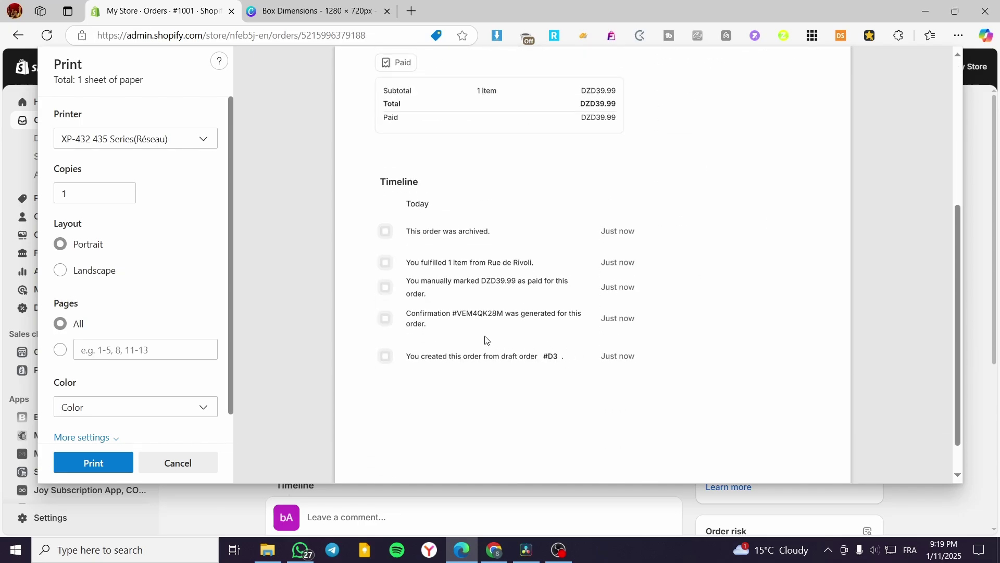
pyautogui.scroll(6, 459, 298)
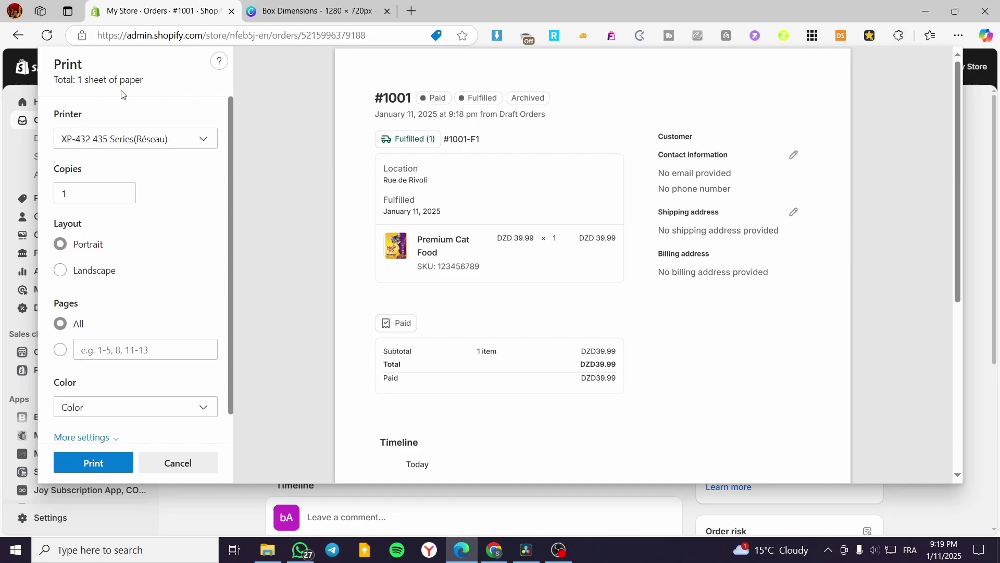
pyautogui.click(178, 462)
# Generate the order #1001 packing slip PDF, review it, and close its tab
pyautogui.click(739, 109)
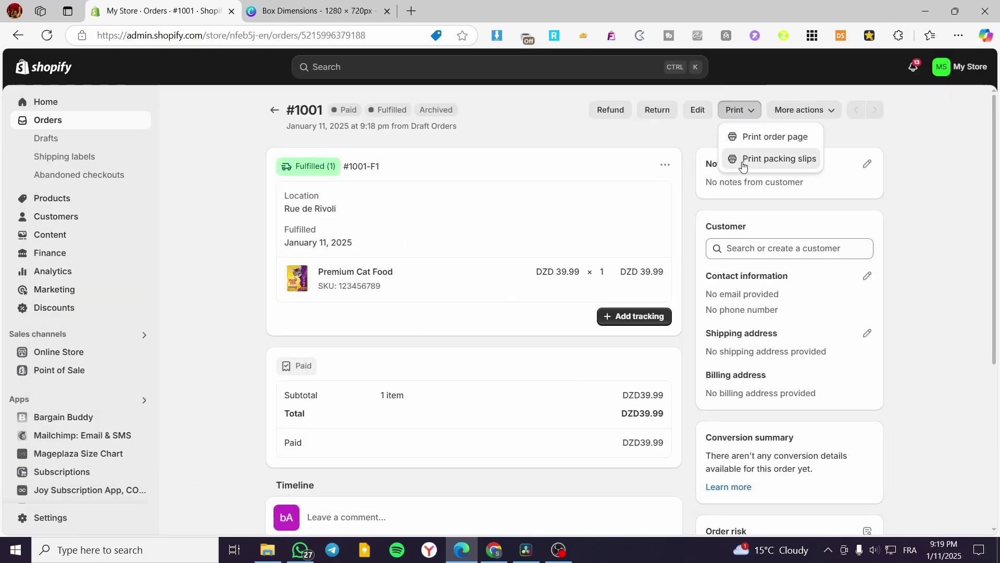
pyautogui.click(745, 158)
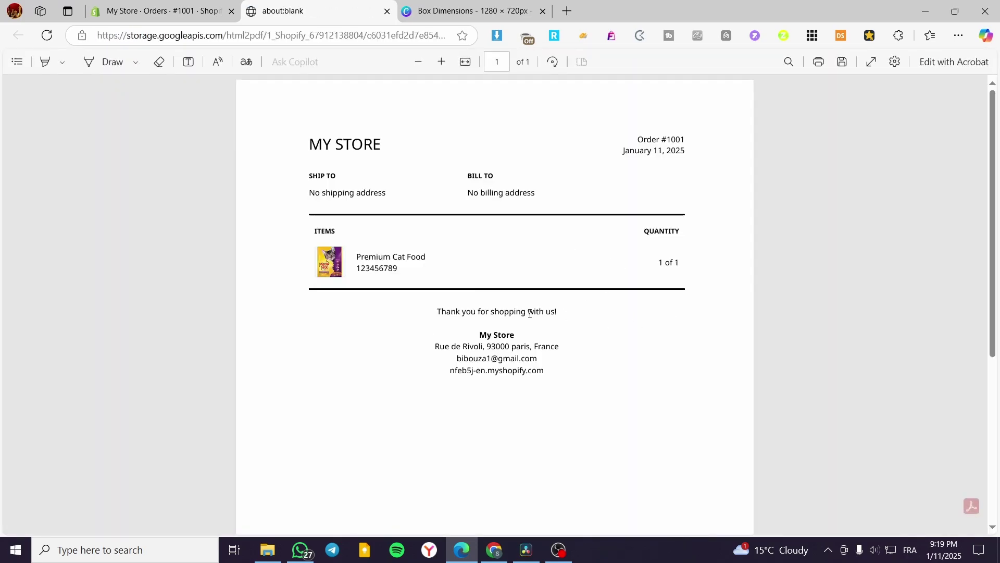
pyautogui.scroll(-5, 543, 324)
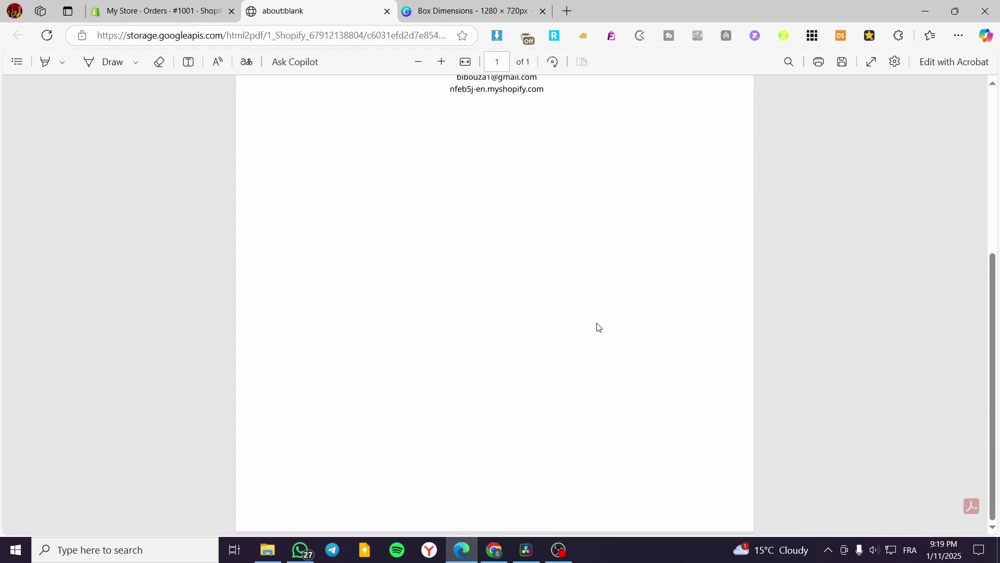
pyautogui.scroll(5, 597, 326)
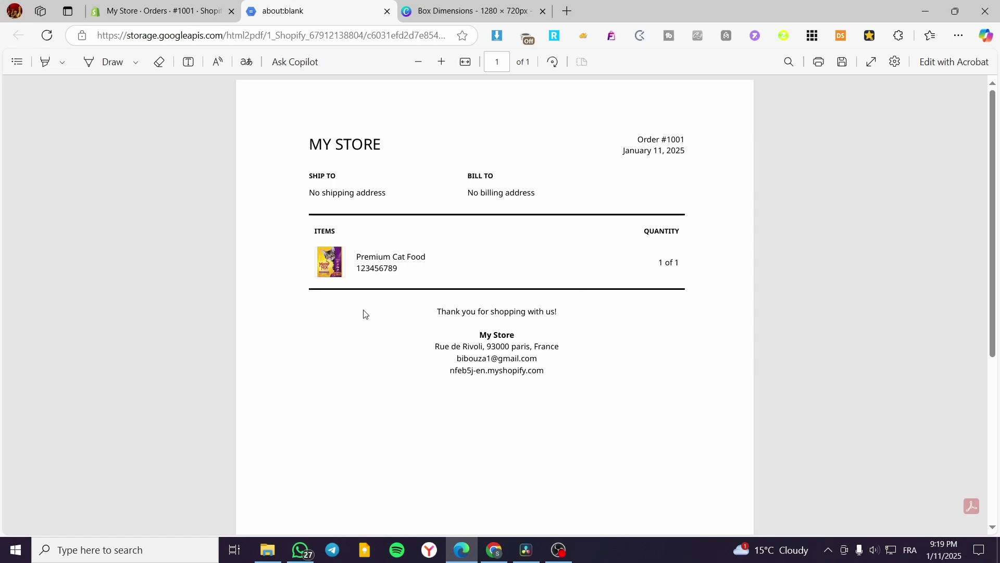
pyautogui.click(389, 12)
# Return to the admin home and search for 'printig order'
pyautogui.click(55, 104)
pyautogui.click(366, 66)
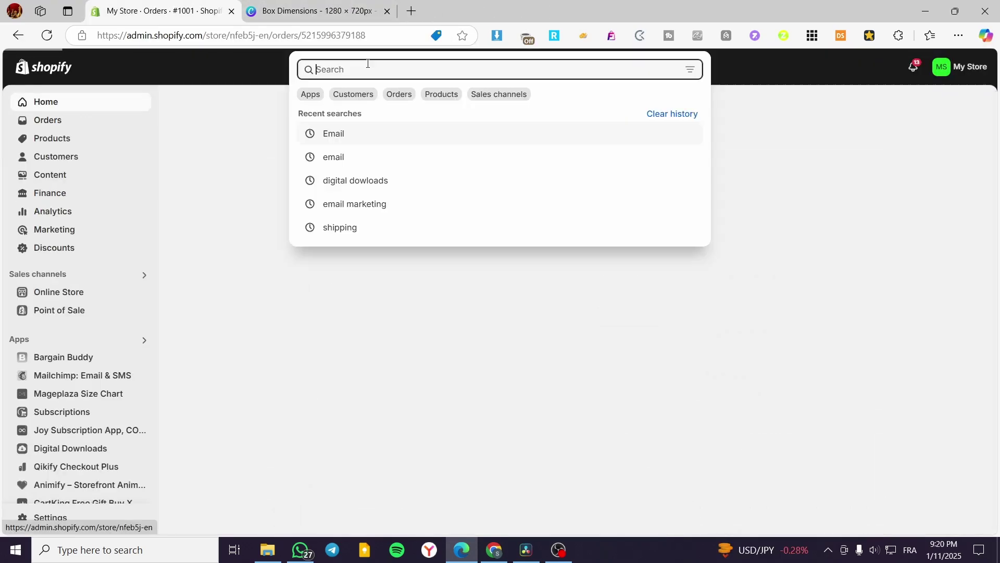
pyautogui.write('prin')
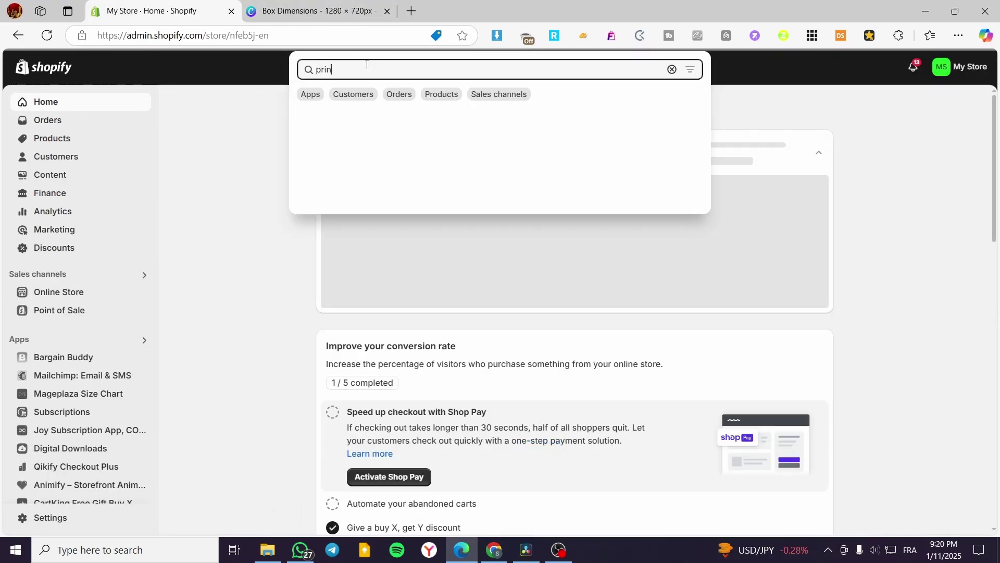
pyautogui.write('tig')
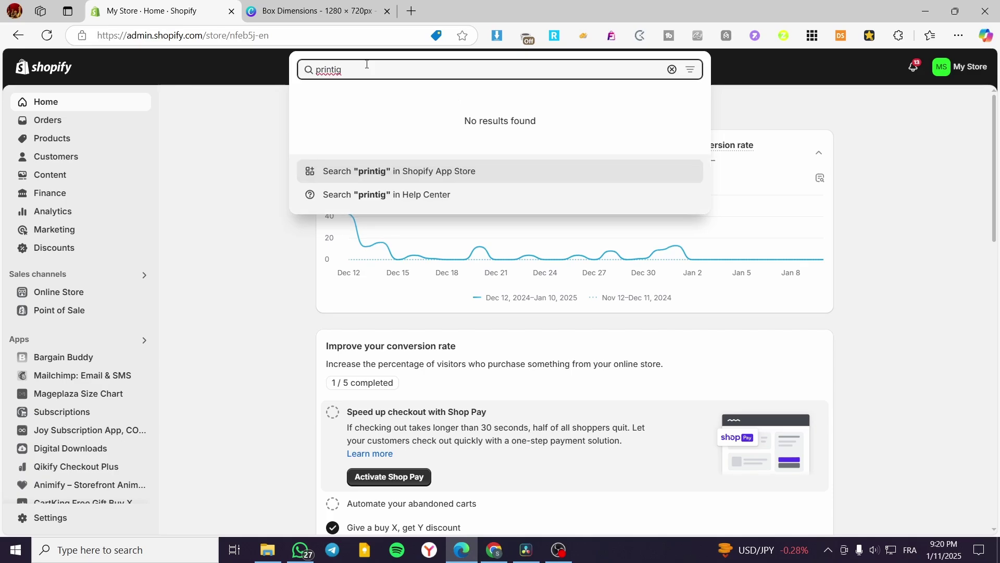
pyautogui.press('BackSpace')
pyautogui.write('ng order')
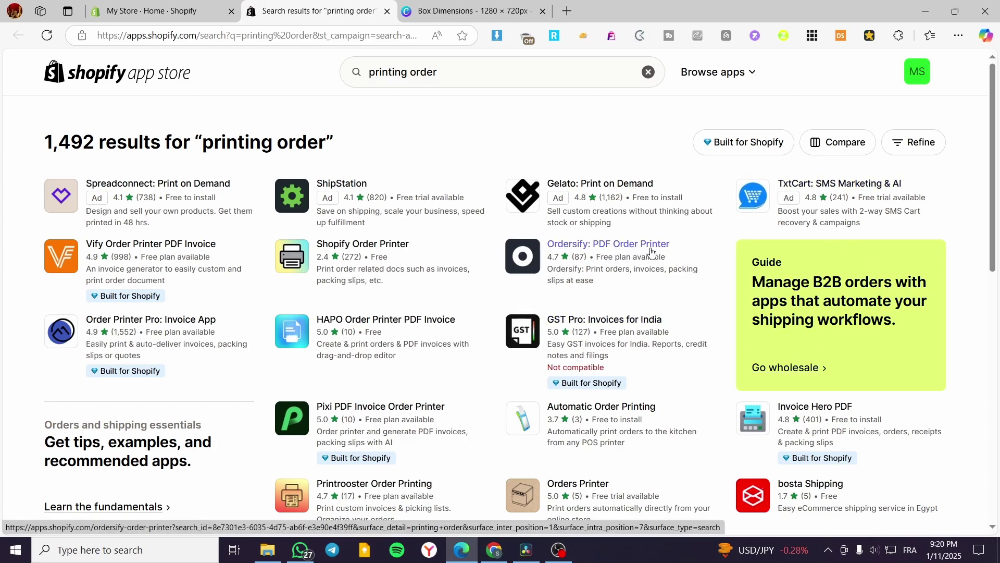
# Look over the Order Printer Pro: Invoice App listing, then close it
pyautogui.click(151, 320)
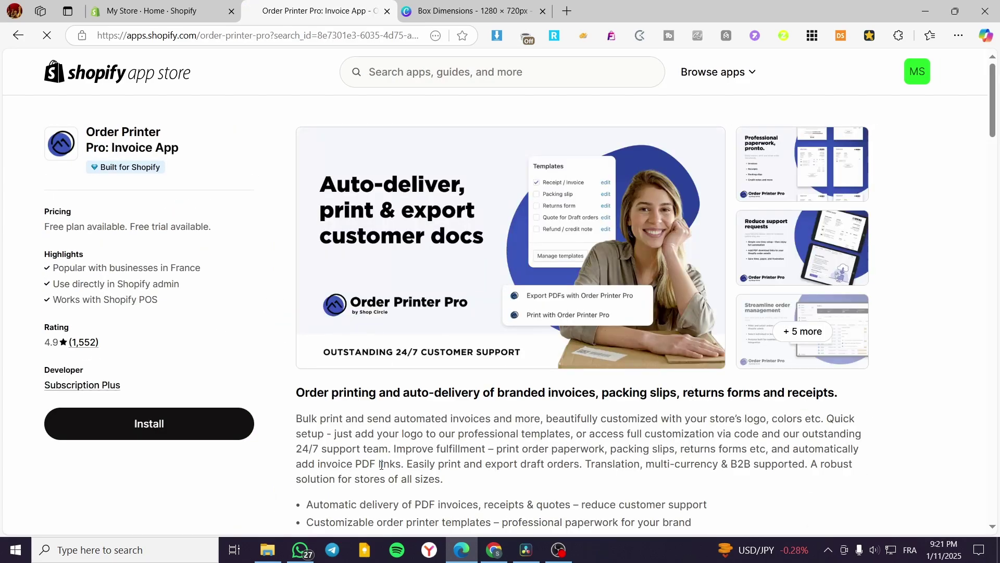
pyautogui.scroll(-3, 905, 423)
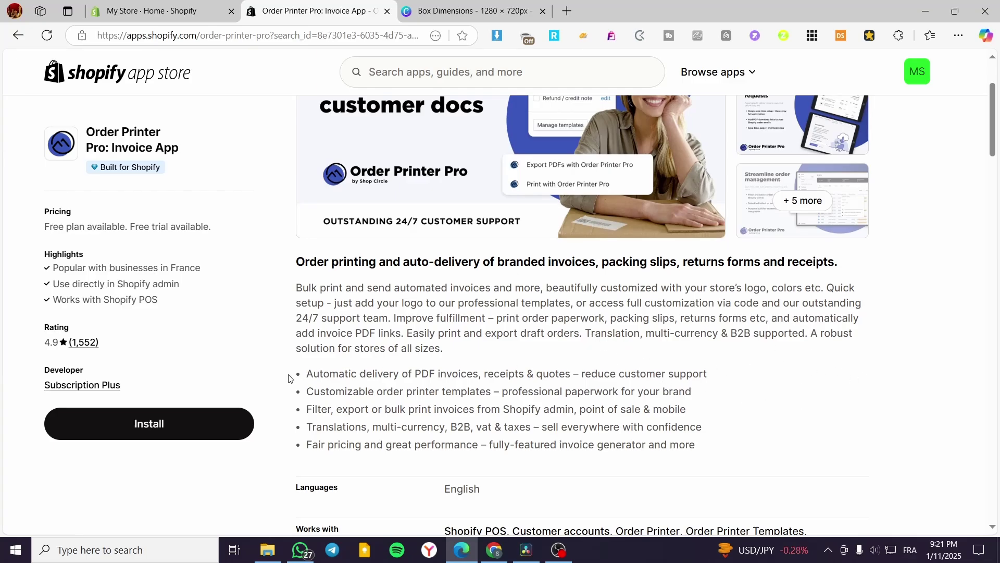
pyautogui.scroll(3, 319, 379)
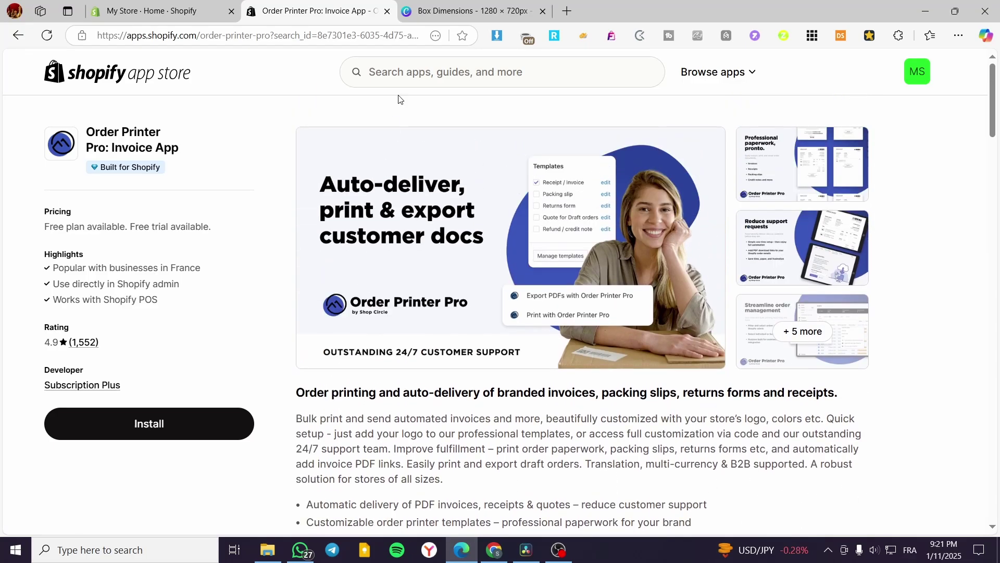
pyautogui.click(387, 11)
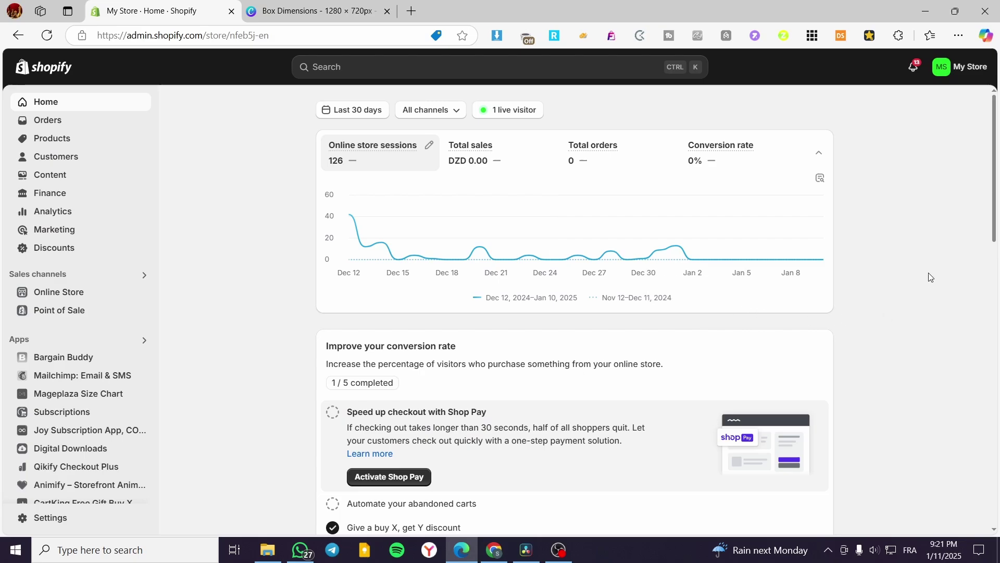